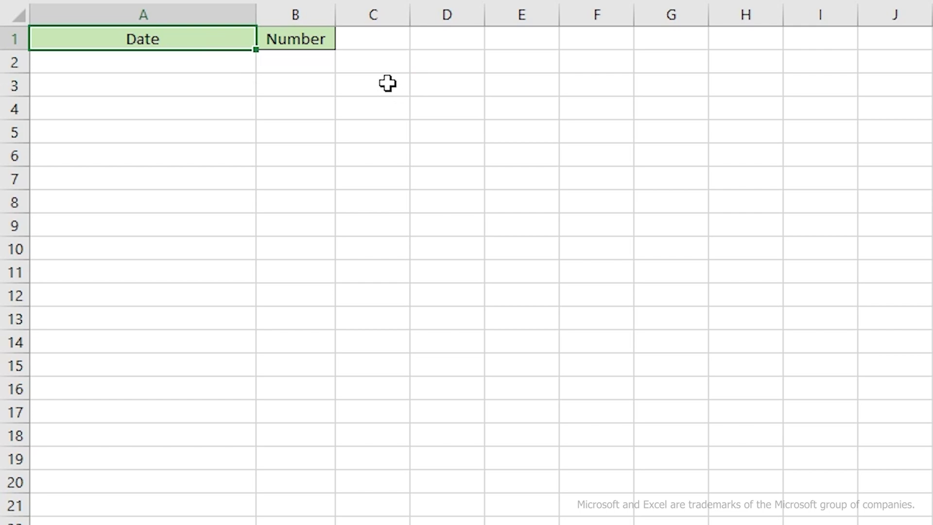
# Step: Enter 1/1/2024 in A2 and fill daily dates down to A32, ending at 01/31/24
pyautogui.click(175, 60)
pyautogui.write('1/1')
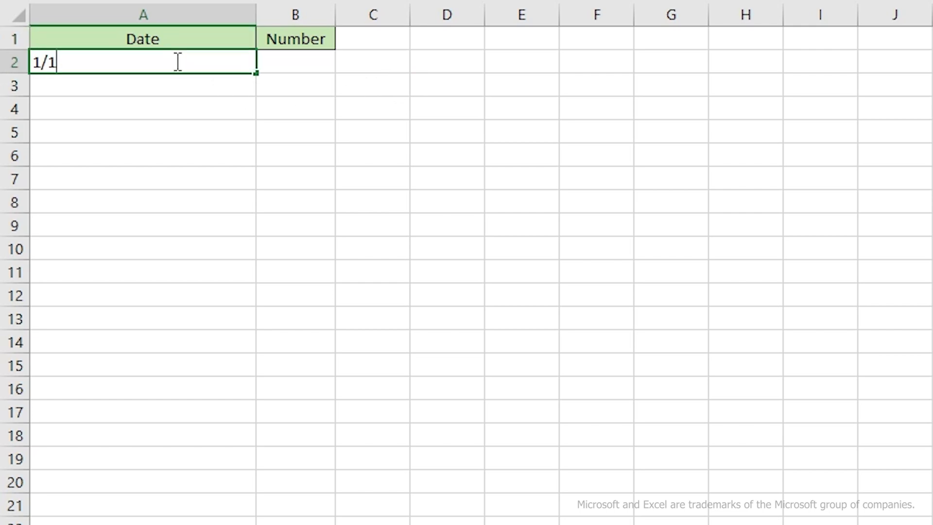
pyautogui.write('/2024')
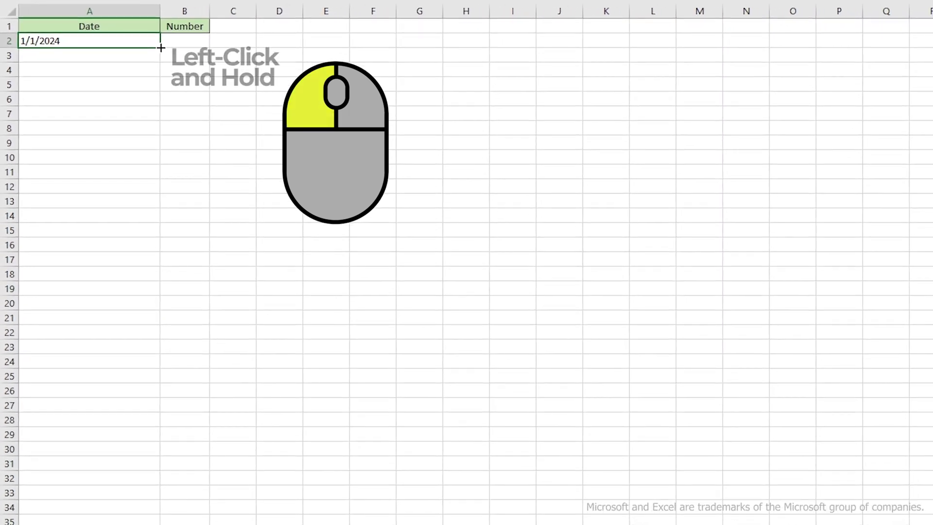
pyautogui.moveTo(161, 47); pyautogui.dragTo(98, 487)
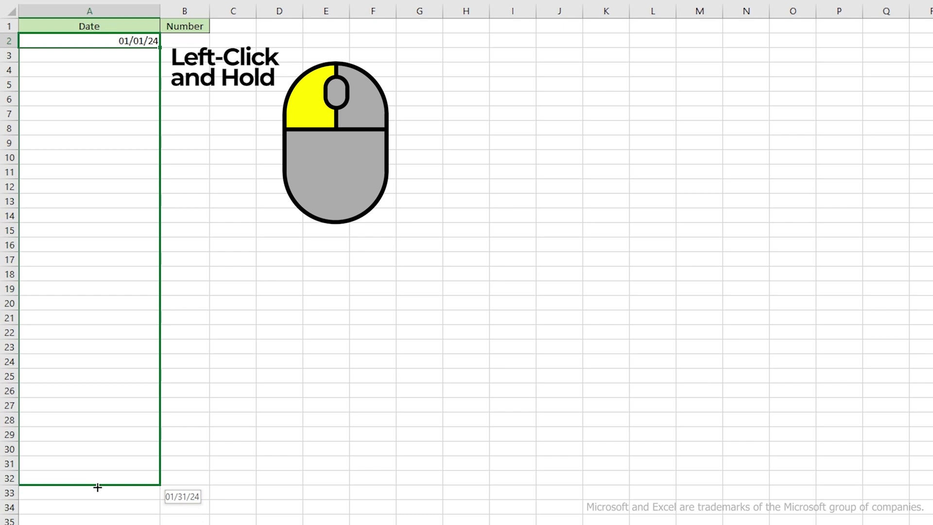
pyautogui.moveTo(97, 487); pyautogui.dragTo(97, 487)
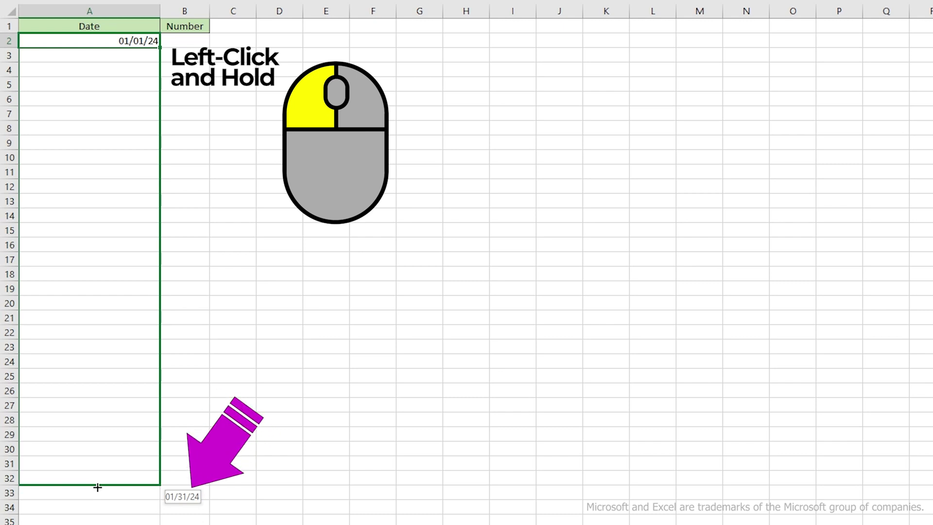
pyautogui.moveTo(98, 487); pyautogui.dragTo(97, 486)
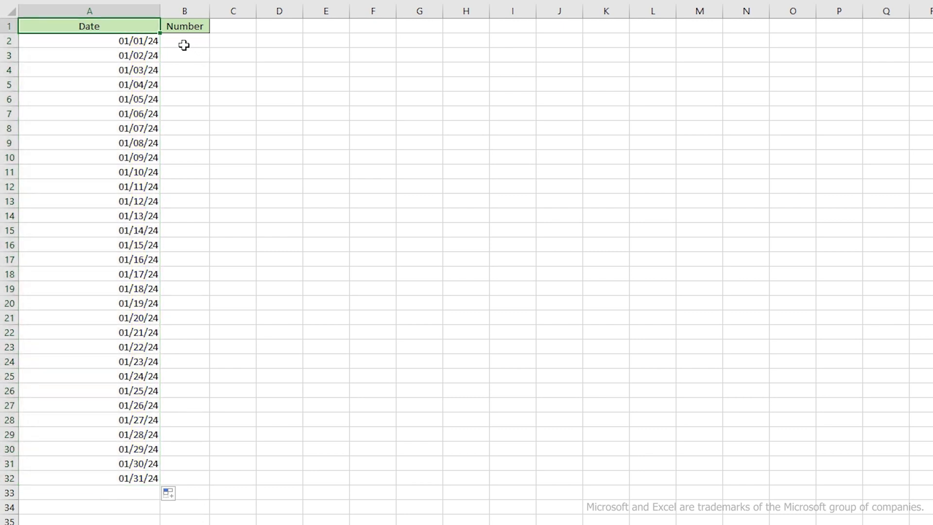
# Step: Enter 1 in B2 and copy it down column B through B32
pyautogui.click(181, 40)
pyautogui.write('1')
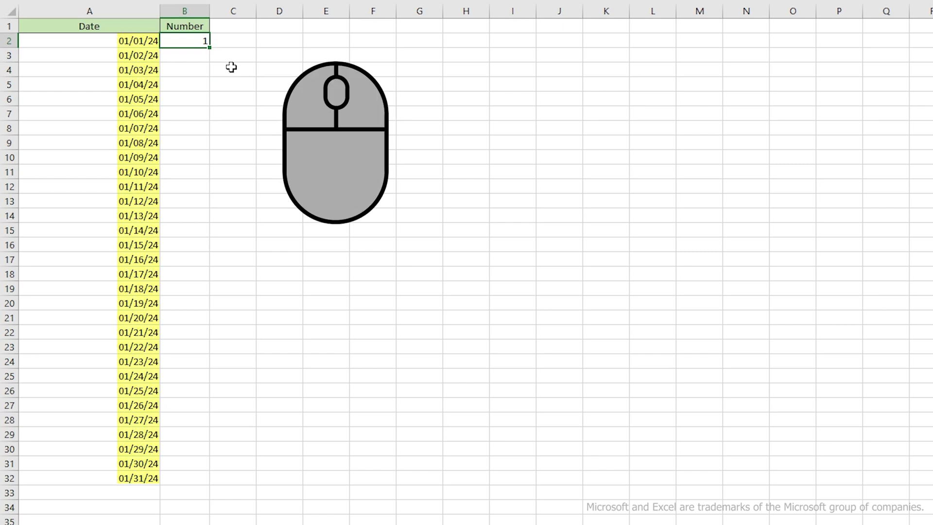
pyautogui.doubleClick(209, 47)
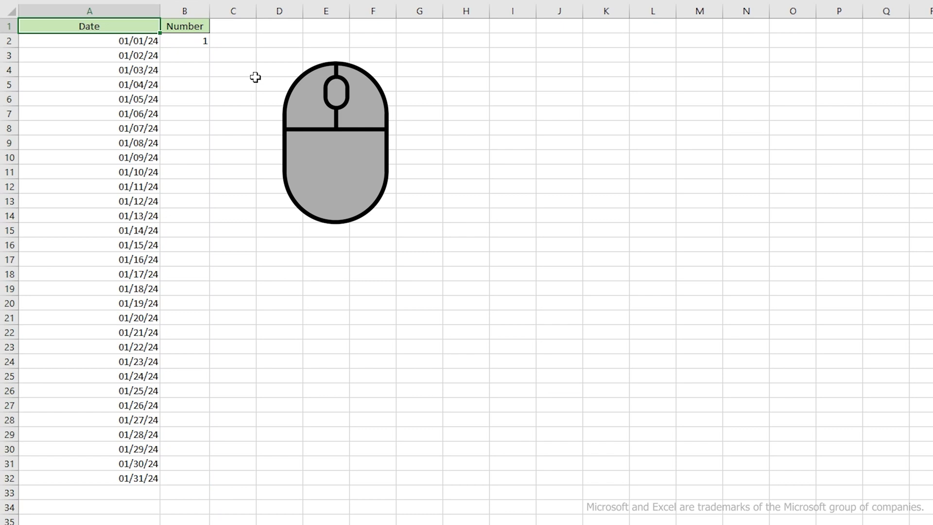
# Step: Extend B2 to B32 as the series 1 to 31 with Fill Series
pyautogui.click(186, 42)
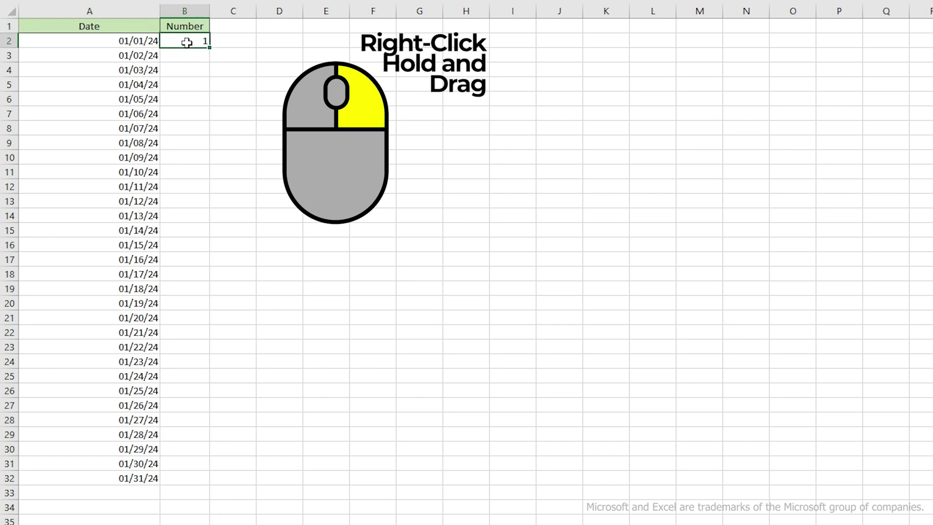
pyautogui.moveTo(209, 48); pyautogui.dragTo(198, 486)
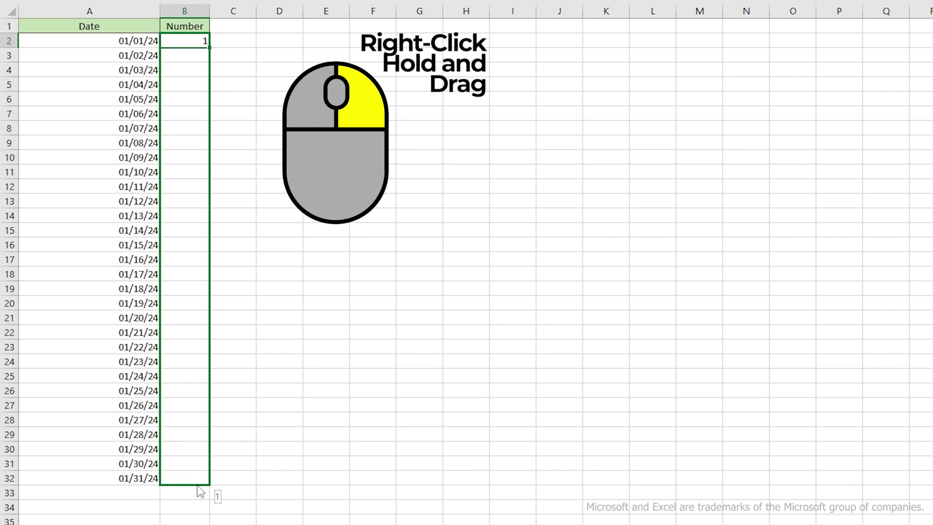
pyautogui.moveTo(200, 491); pyautogui.dragTo(200, 491)
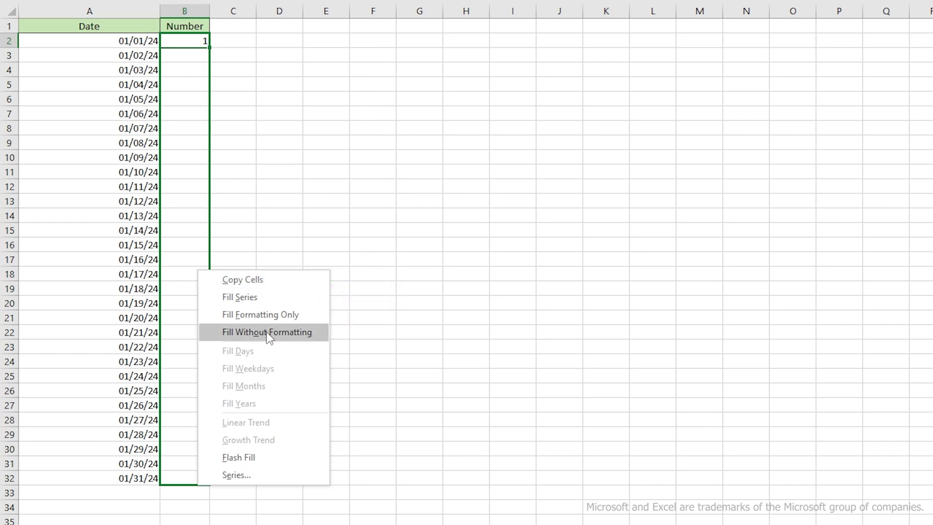
pyautogui.click(280, 298)
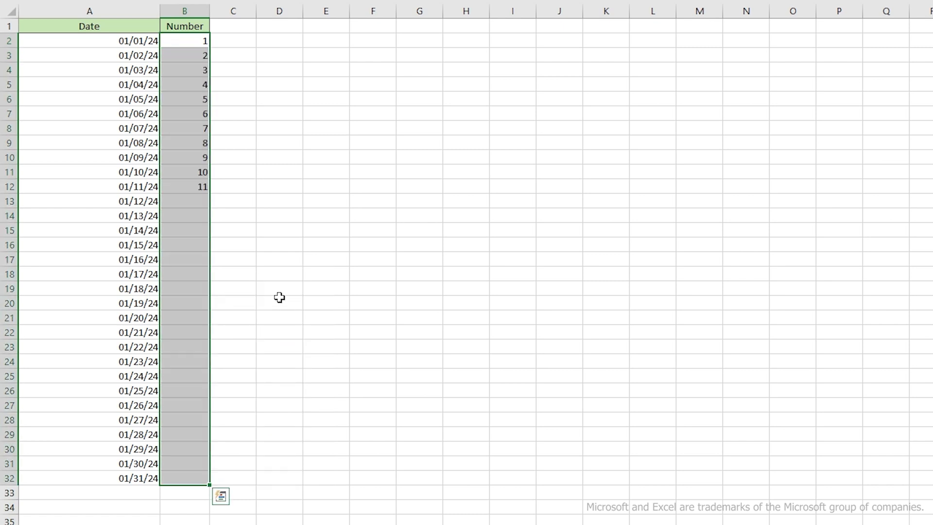
pyautogui.hotkey('ctrl', 'Home')
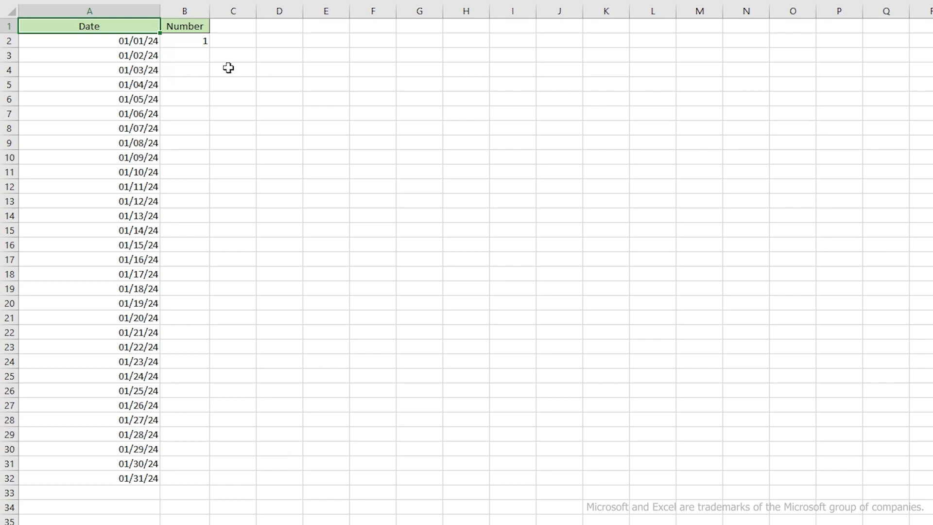
# Step: Enter 2 in B3 and copy it down column B to row 32
pyautogui.click(193, 52)
pyautogui.write('2')
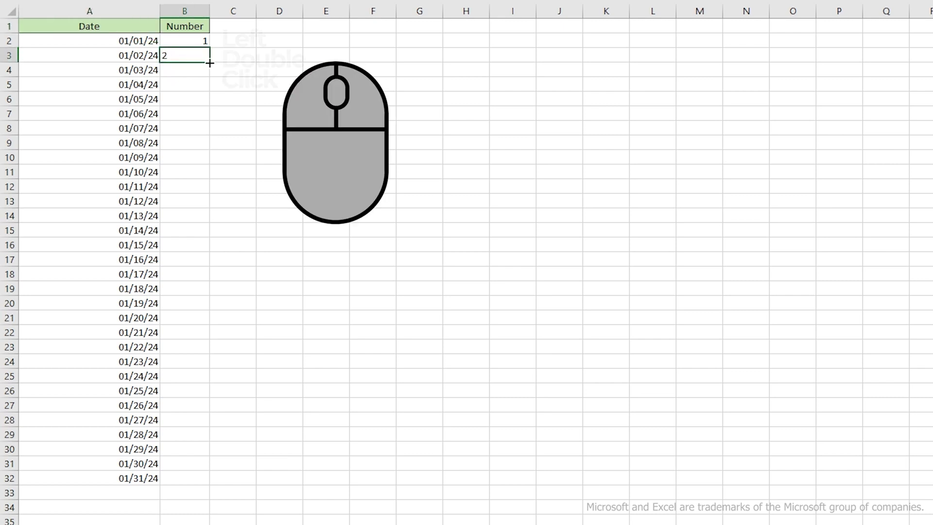
pyautogui.doubleClick(209, 63)
pyautogui.doubleClick(209, 63)
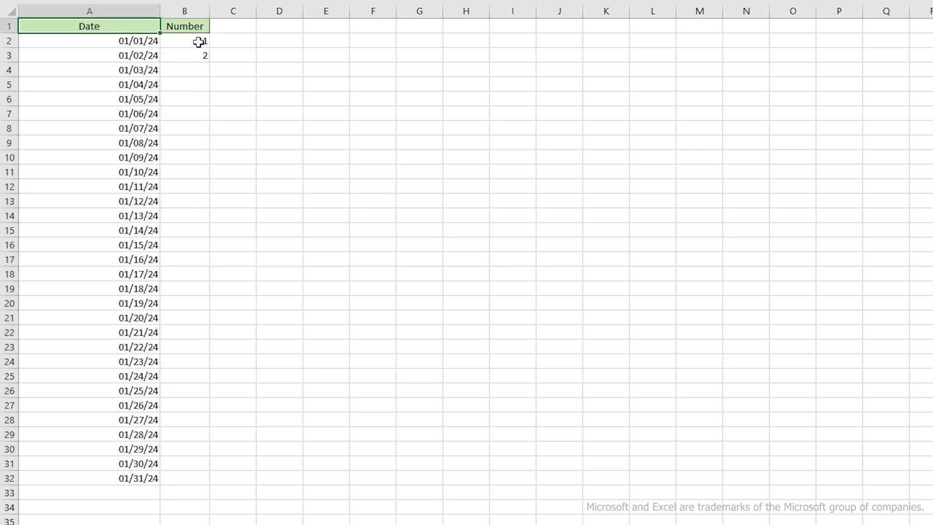
# Step: Continue the 1, 2 pair in B2:B3 as numbers 1 through 31 down to B32
pyautogui.click(198, 42)
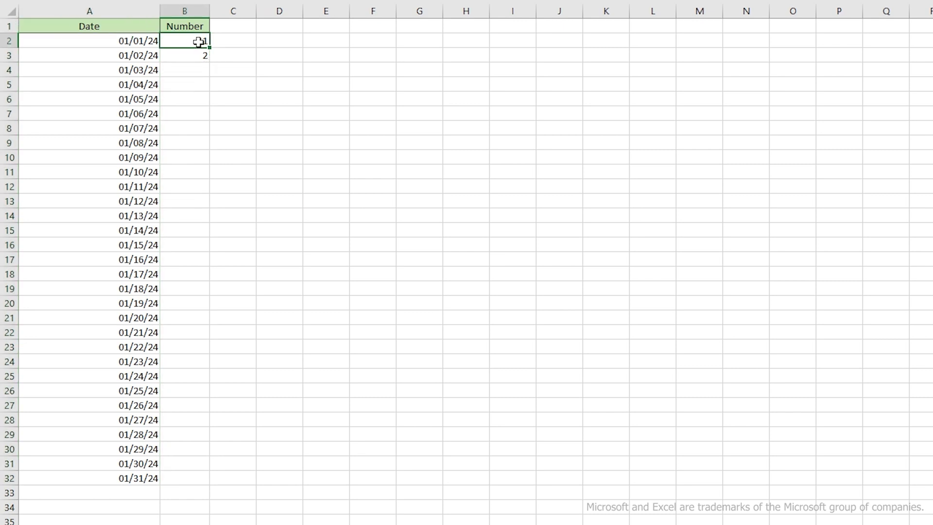
pyautogui.keyDown('shift'); pyautogui.click(202, 57); pyautogui.keyUp('shift')
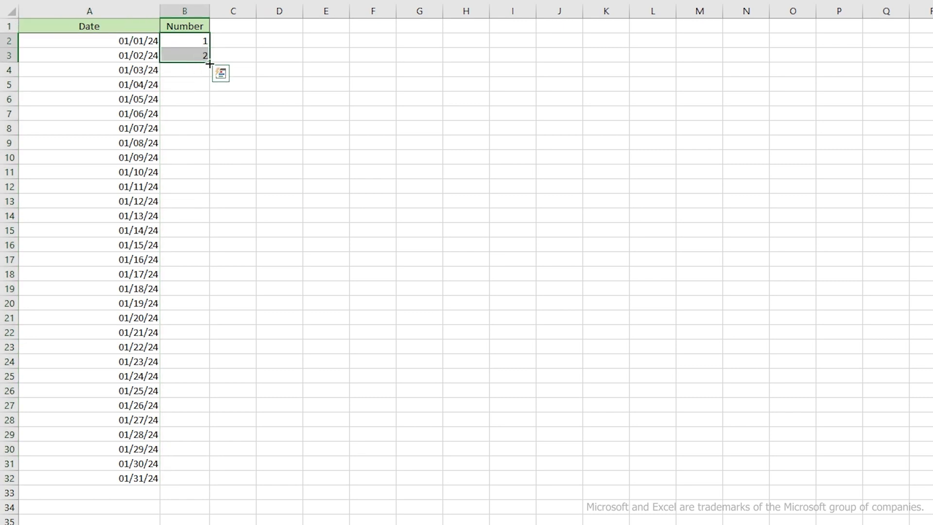
pyautogui.doubleClick(210, 63)
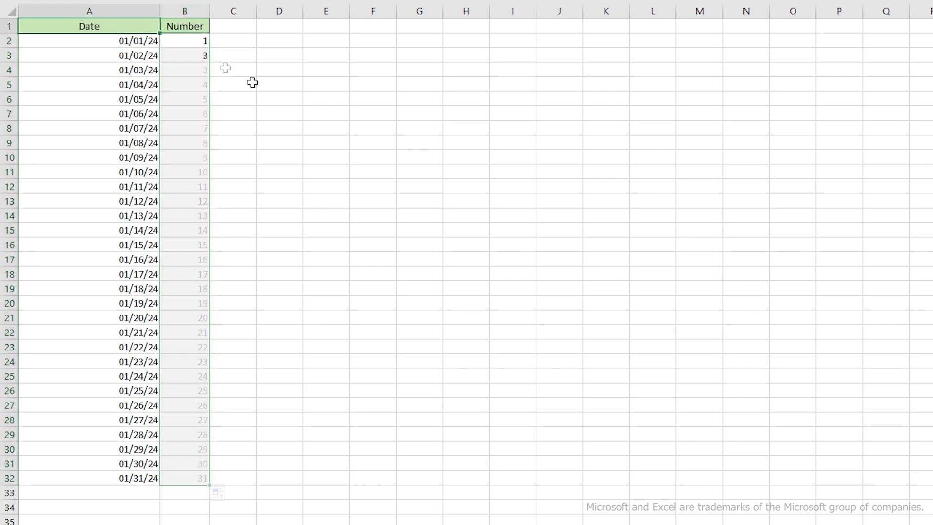
pyautogui.press('Escape')
# Step: Fill B2:B32 with odd numbers from 1, 3, then with a repeating Blue, Green, Red pattern
pyautogui.moveTo(198, 42); pyautogui.dragTo(200, 52)
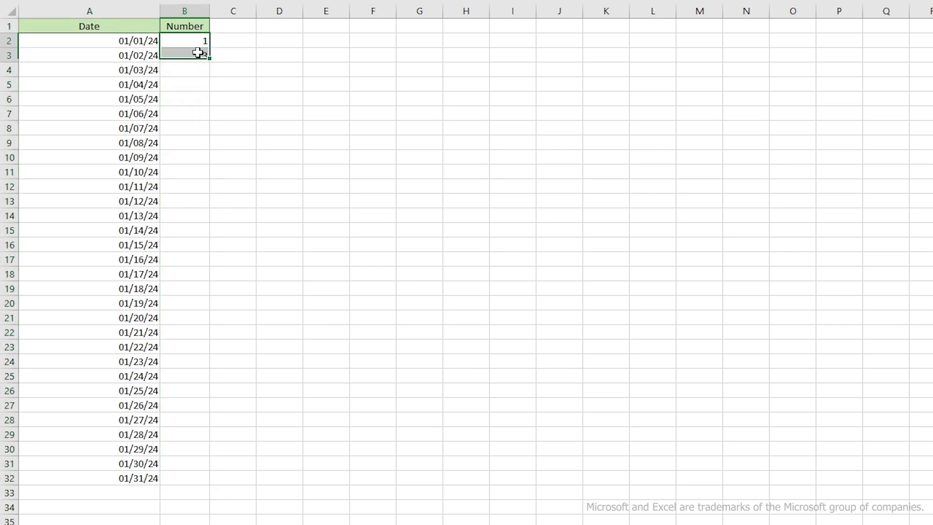
pyautogui.doubleClick(210, 63)
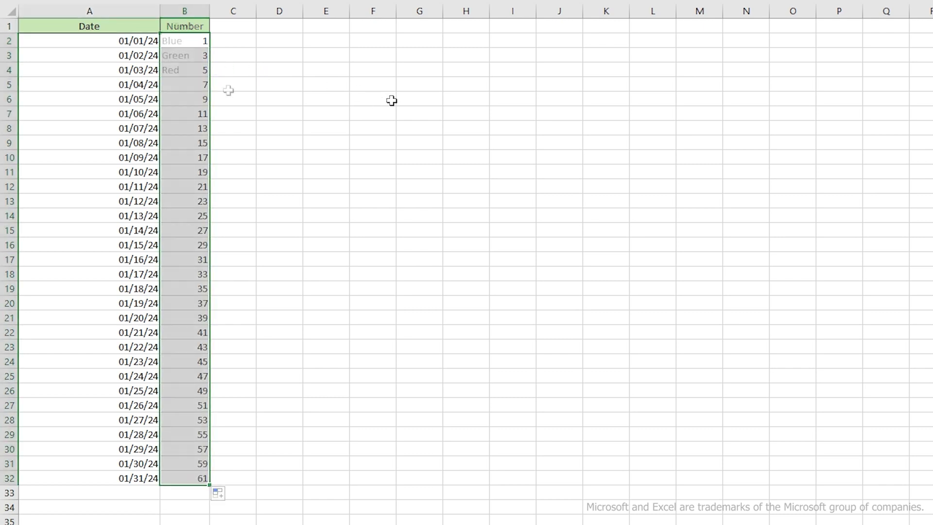
pyautogui.click(194, 42)
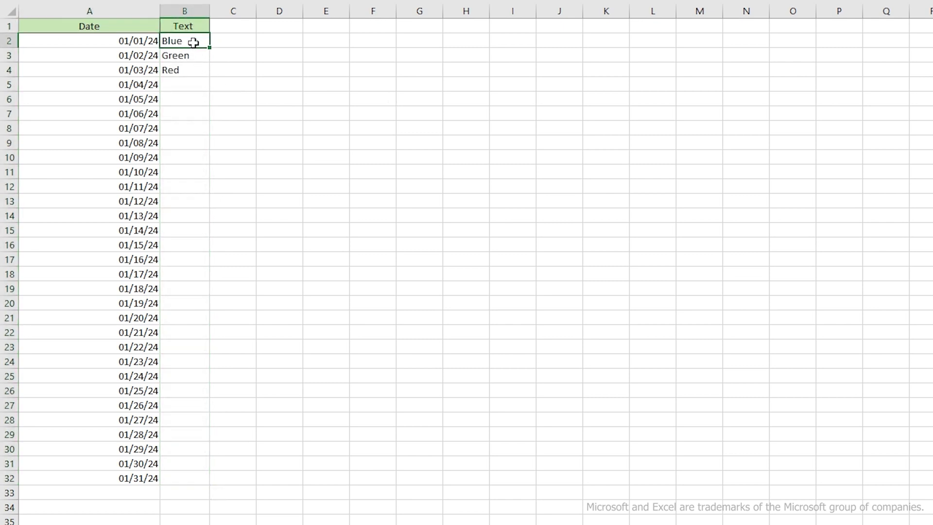
pyautogui.moveTo(194, 43); pyautogui.dragTo(199, 71)
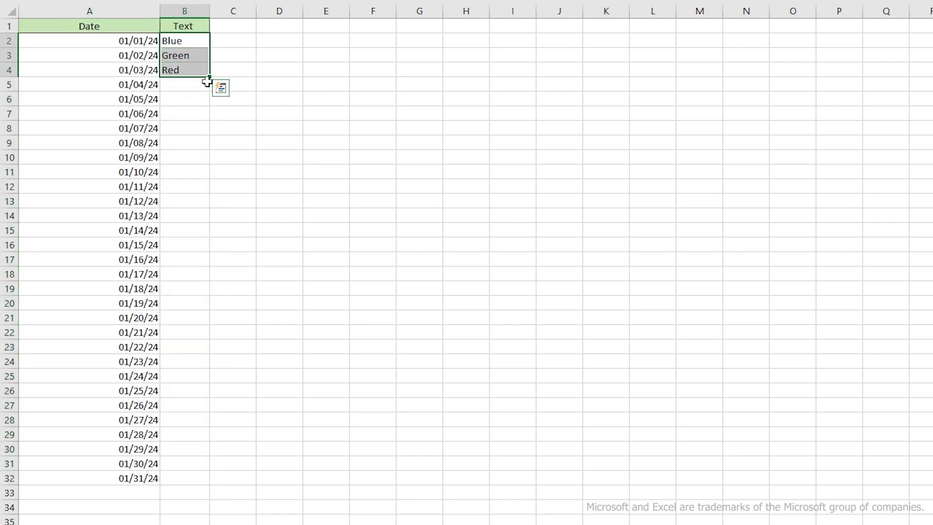
pyautogui.doubleClick(210, 77)
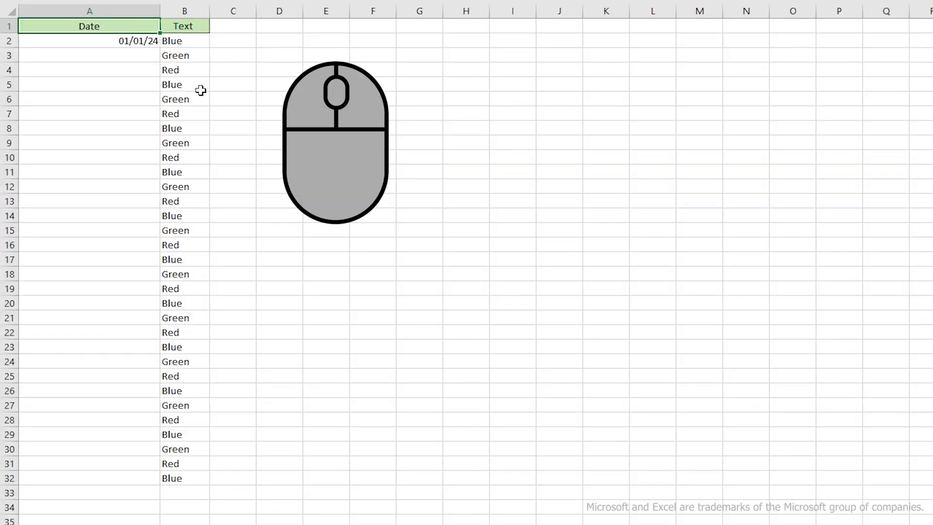
# Step: Fill the date in A2 down to A32 in yearly steps
pyautogui.click(130, 42)
pyautogui.moveTo(160, 48); pyautogui.dragTo(132, 487)
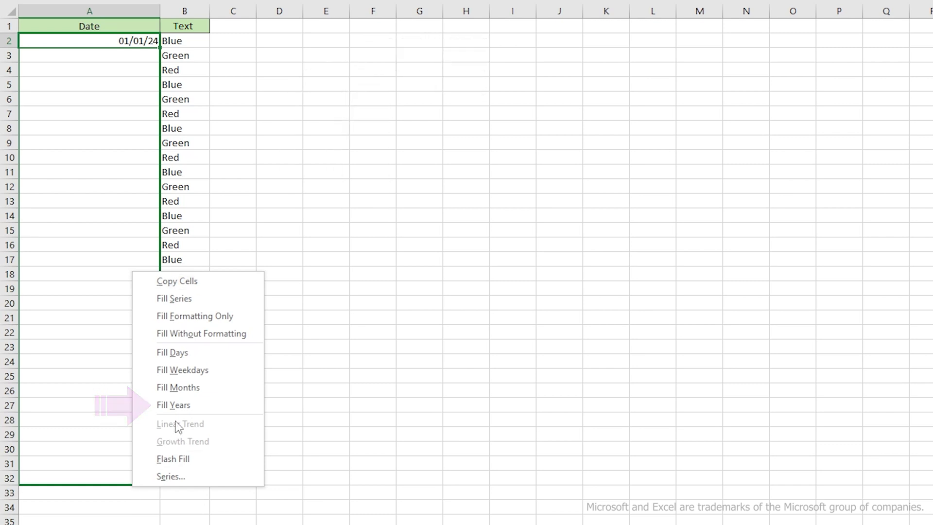
pyautogui.click(189, 405)
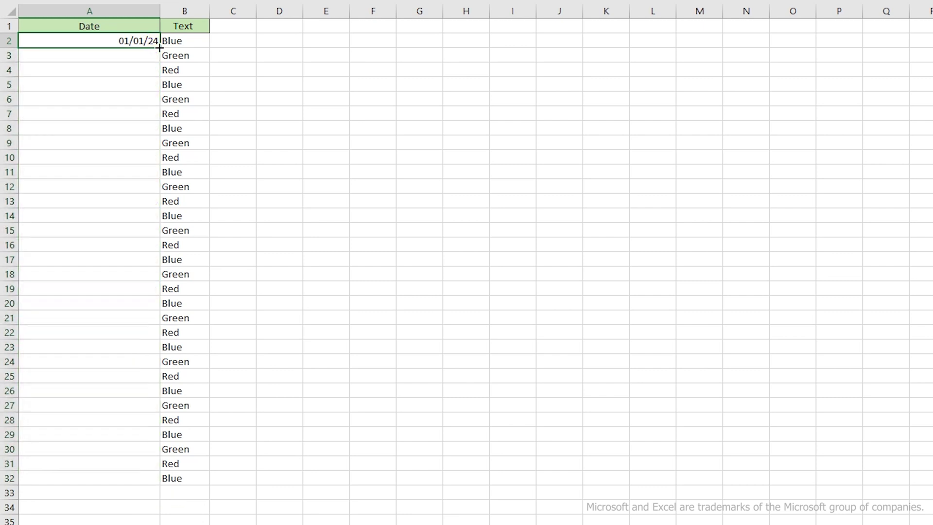
# Step: Refill A2 down to A32 in monthly steps
pyautogui.moveTo(160, 48); pyautogui.dragTo(160, 485)
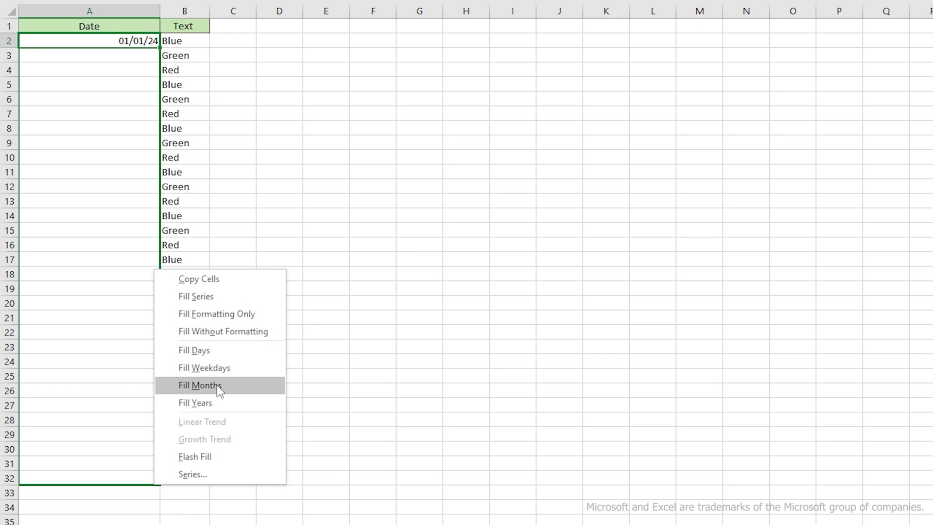
pyautogui.click(217, 385)
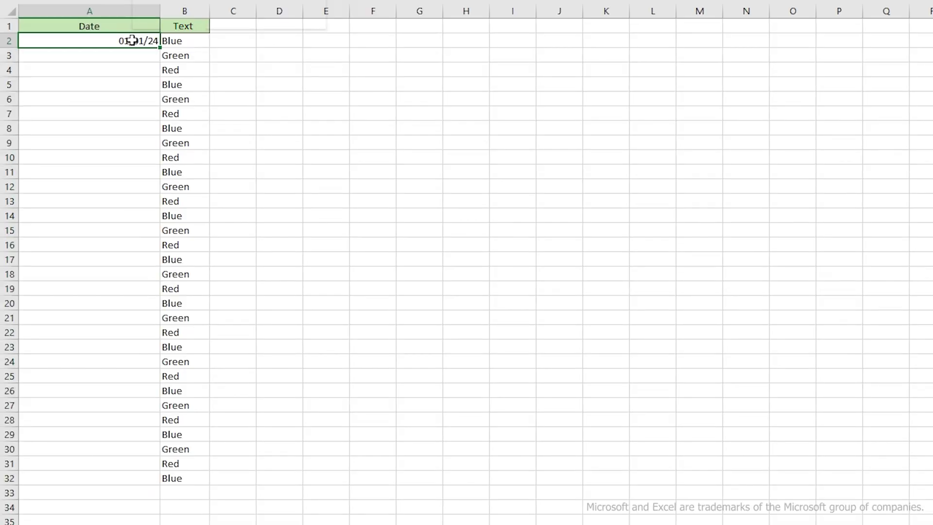
pyautogui.rightClick(132, 41)
# Step: Format A2 as a long date and fill weekday-only dates down to A32
pyautogui.click(239, 287)
pyautogui.click(180, 222)
pyautogui.click(290, 436)
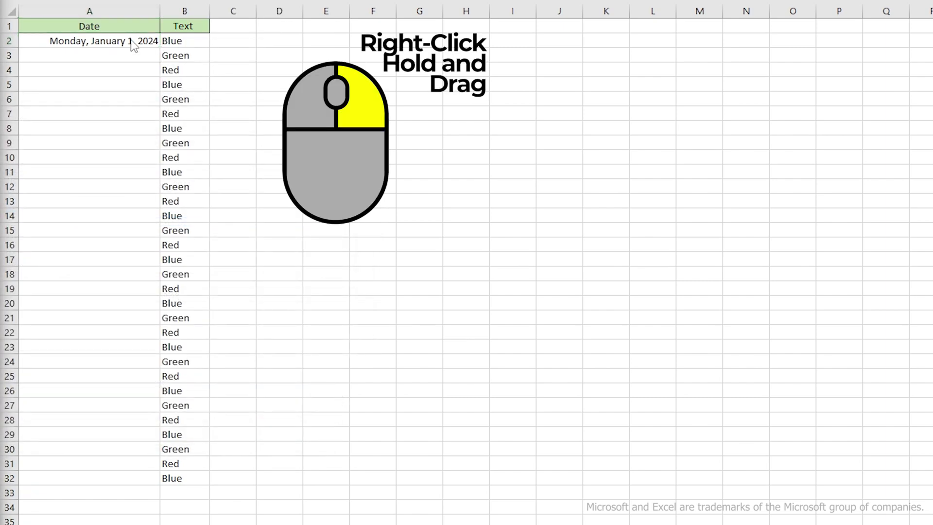
pyautogui.moveTo(159, 48); pyautogui.dragTo(177, 483)
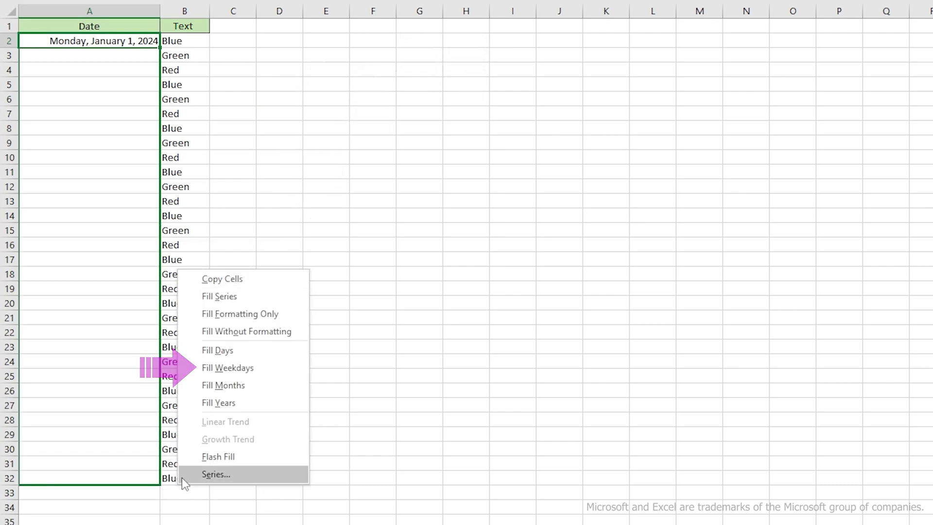
pyautogui.click(246, 367)
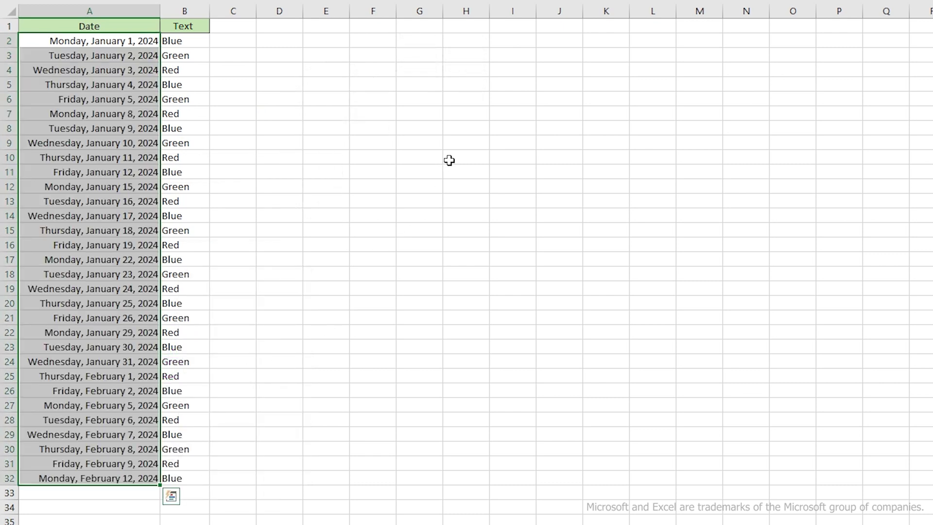